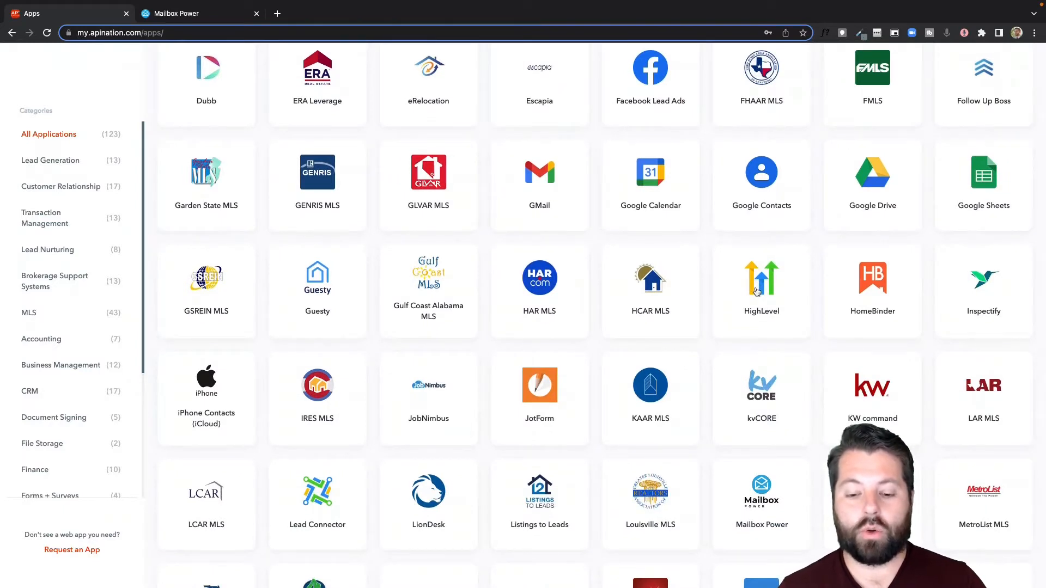
- Choose Mailbox Power with Chime as its paired app and activate the Chime leads to Mailbox Power people sync
{"action": "scroll", "coordinate": [756, 291], "scroll_direction": "down", "scroll_amount": 3}
{"action": "left_click", "coordinate": [766, 326]}
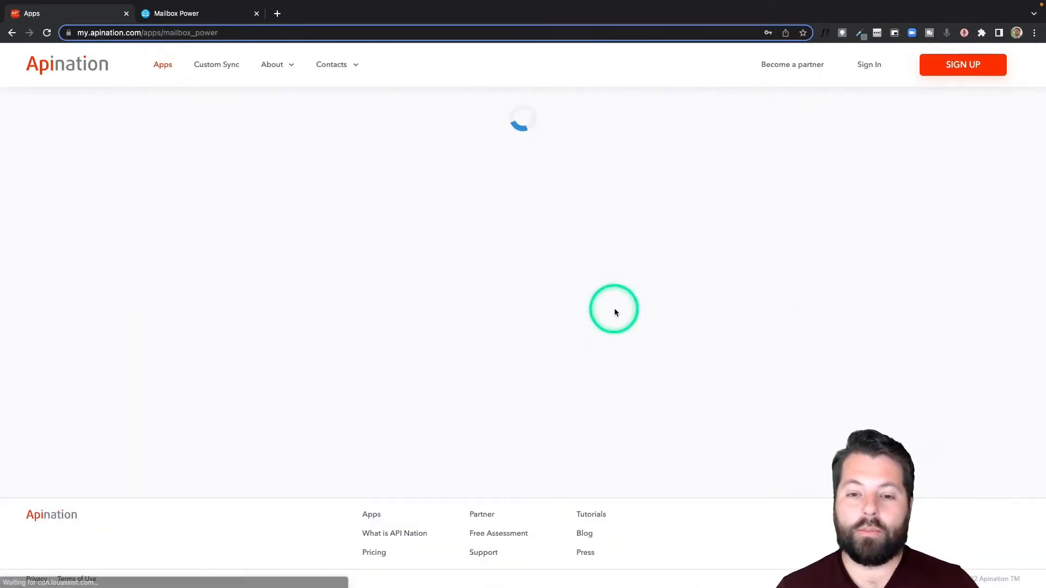
{"action": "scroll", "coordinate": [606, 349], "scroll_direction": "down", "scroll_amount": 4}
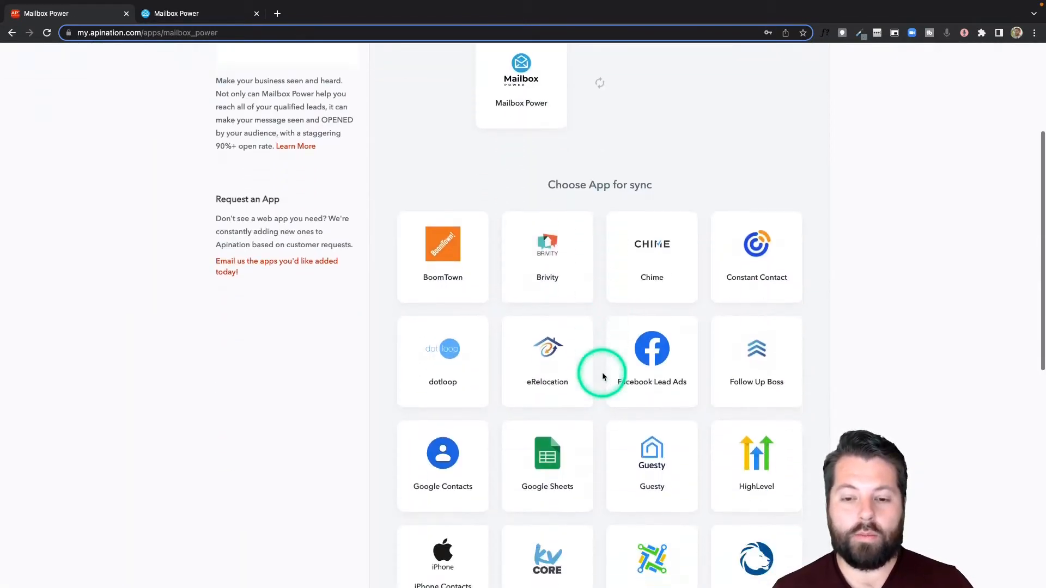
{"action": "left_click", "coordinate": [632, 242]}
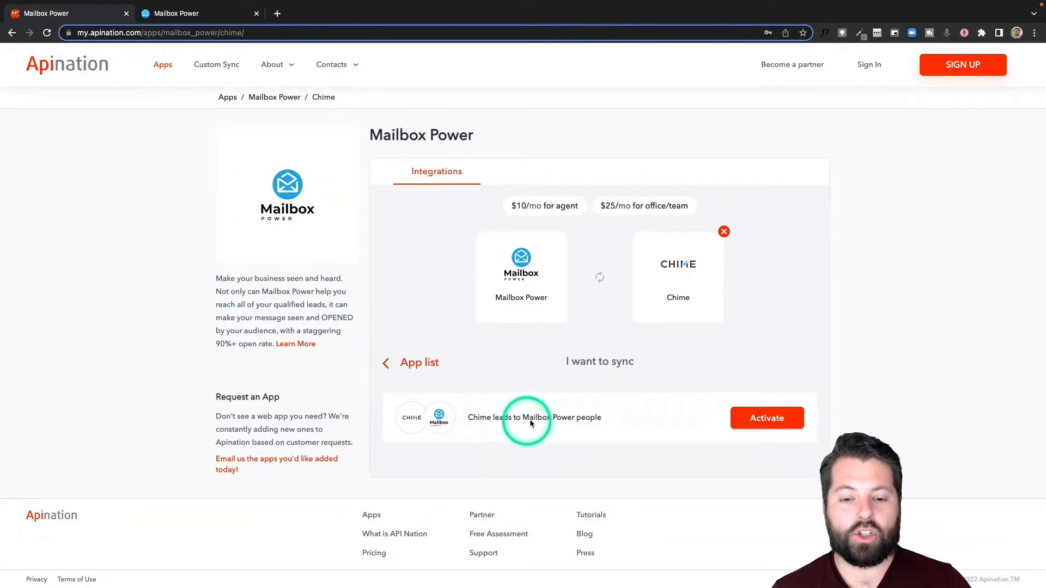
{"action": "left_click", "coordinate": [765, 418]}
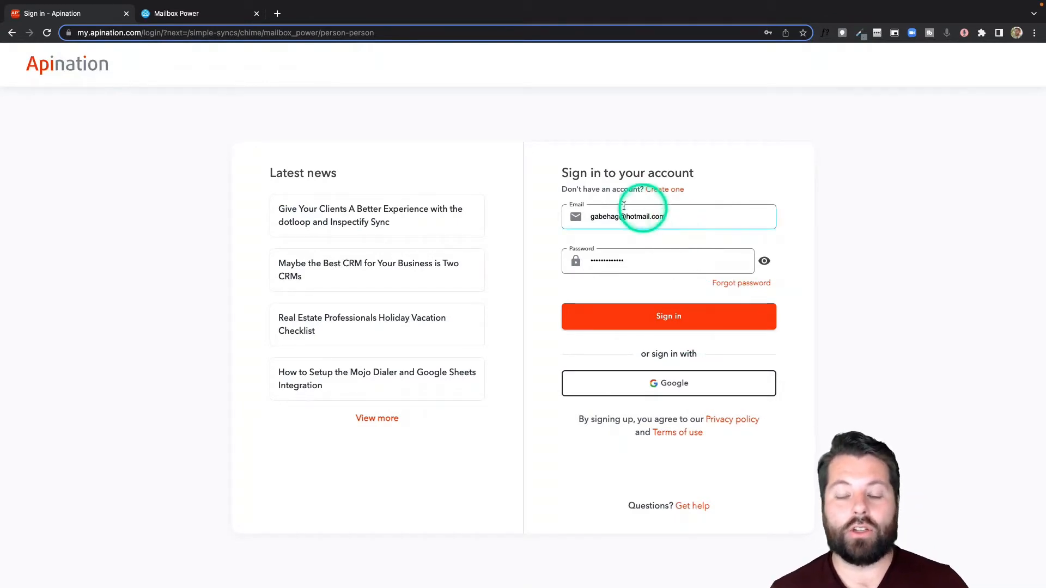
- Sign in with the prefilled account credentials and authorize API Nation to access the Chime account
{"action": "left_click", "coordinate": [642, 259]}
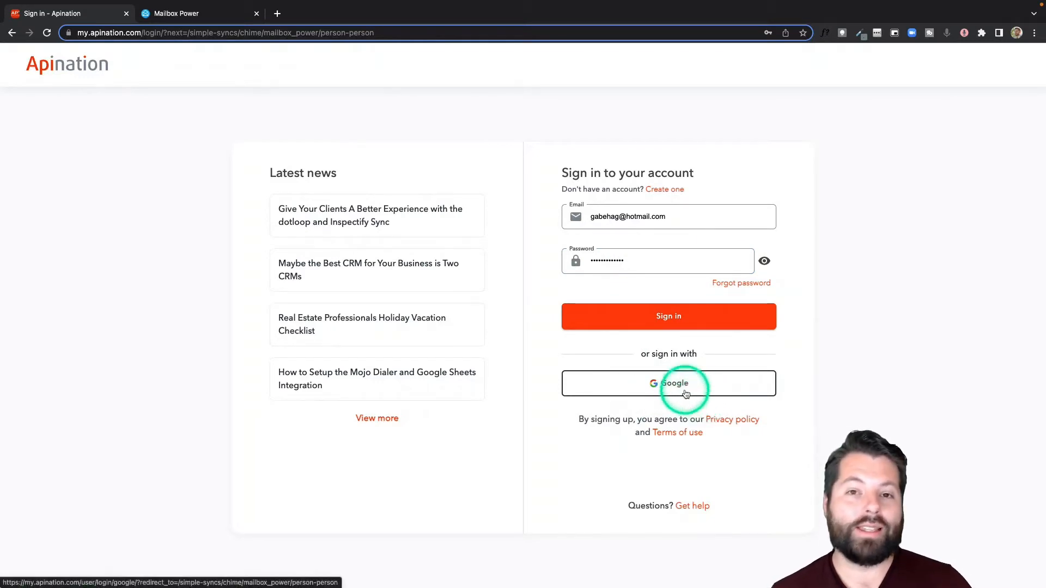
{"action": "left_click", "coordinate": [661, 310]}
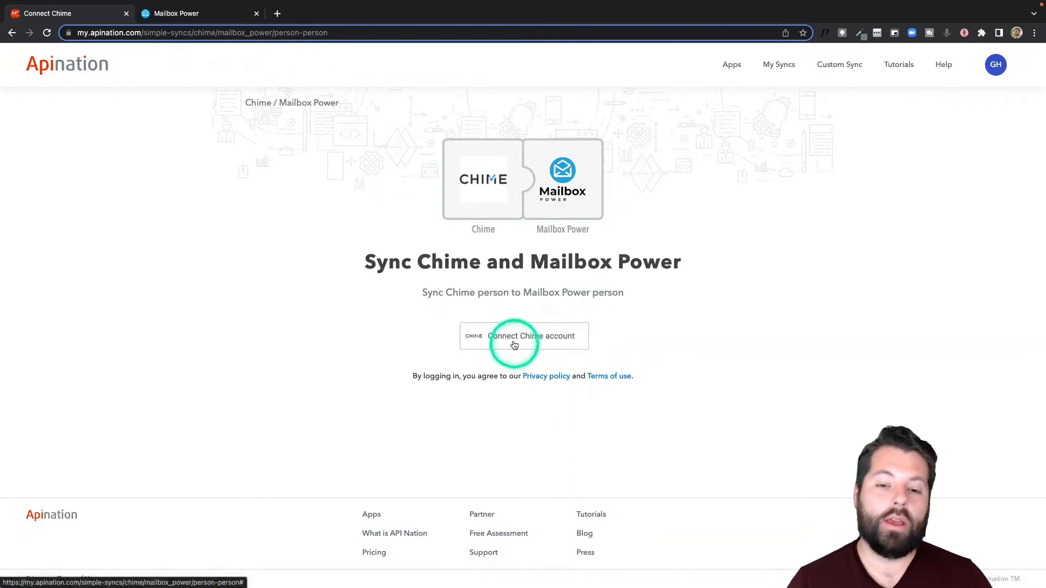
{"action": "left_click", "coordinate": [512, 337]}
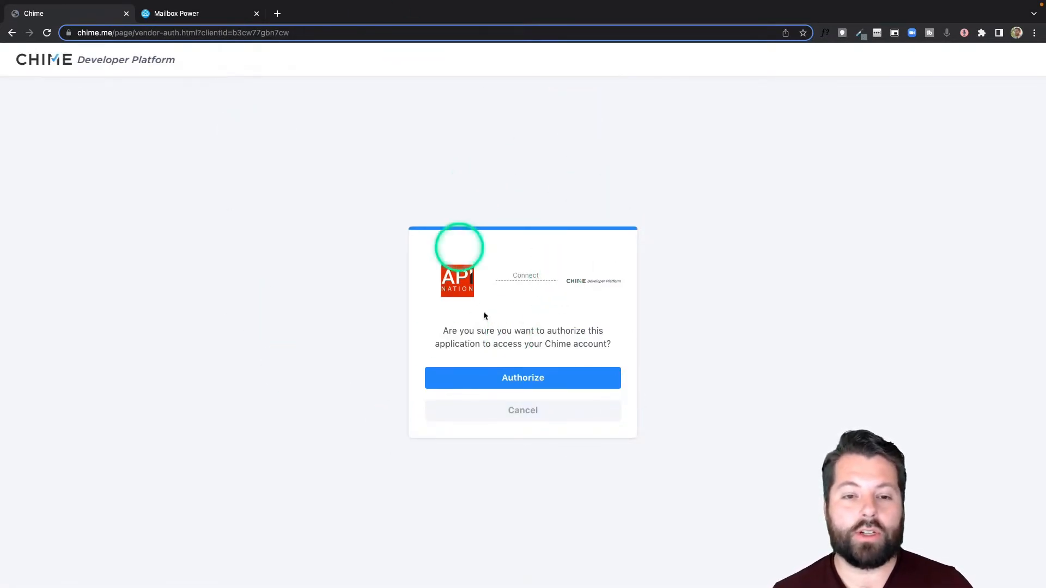
{"action": "left_click", "coordinate": [548, 378]}
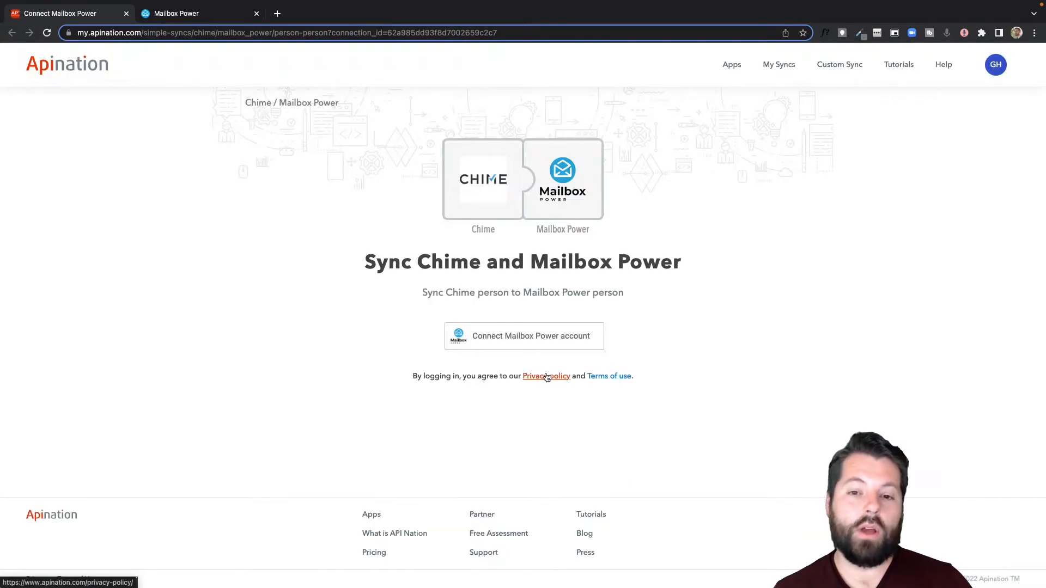
- Start connecting the Mailbox Power account and fill in a unique connection label
{"action": "left_click", "coordinate": [507, 338]}
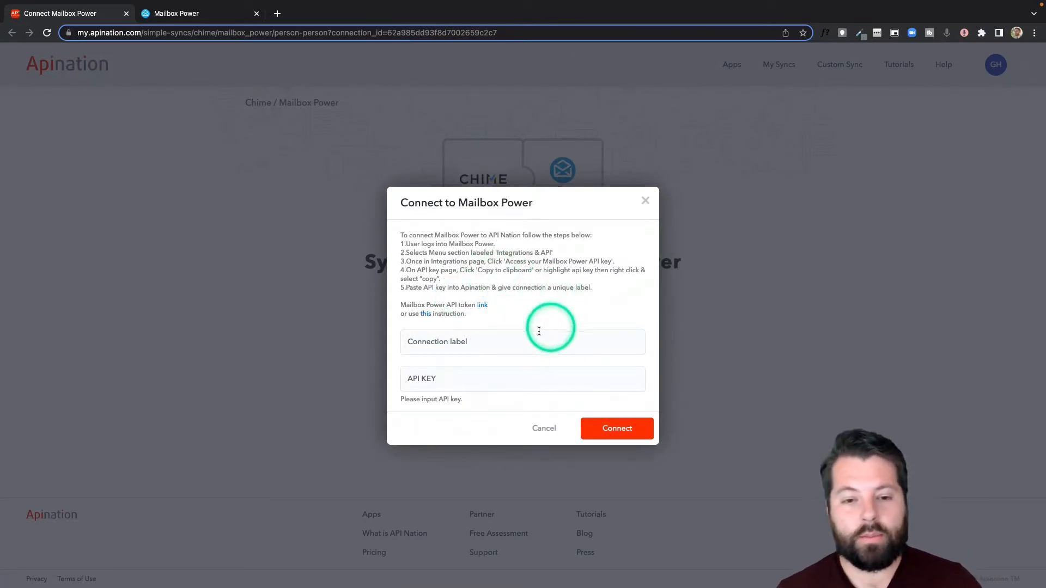
{"action": "left_click", "coordinate": [464, 343]}
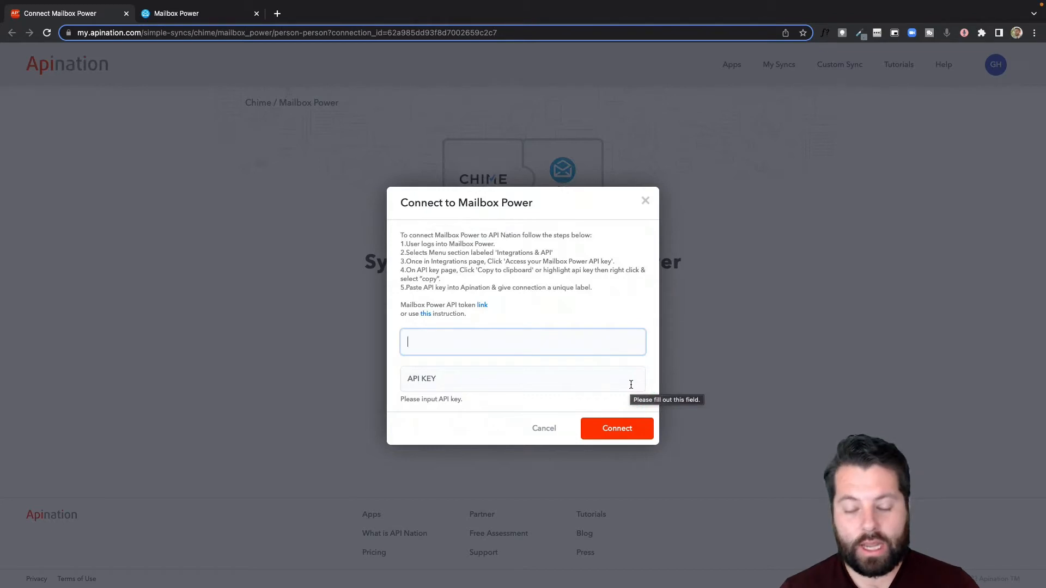
{"action": "type", "text": "Gabe Co"}
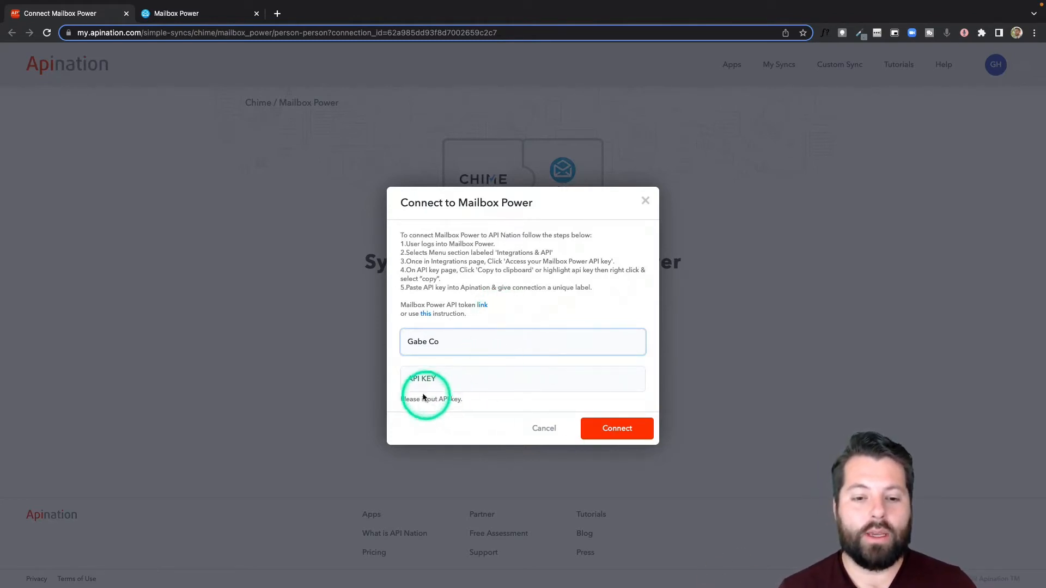
- Copy the API key from Mailbox Power, paste it into the API KEY field of the connection and connect the account
{"action": "left_click", "coordinate": [483, 307]}
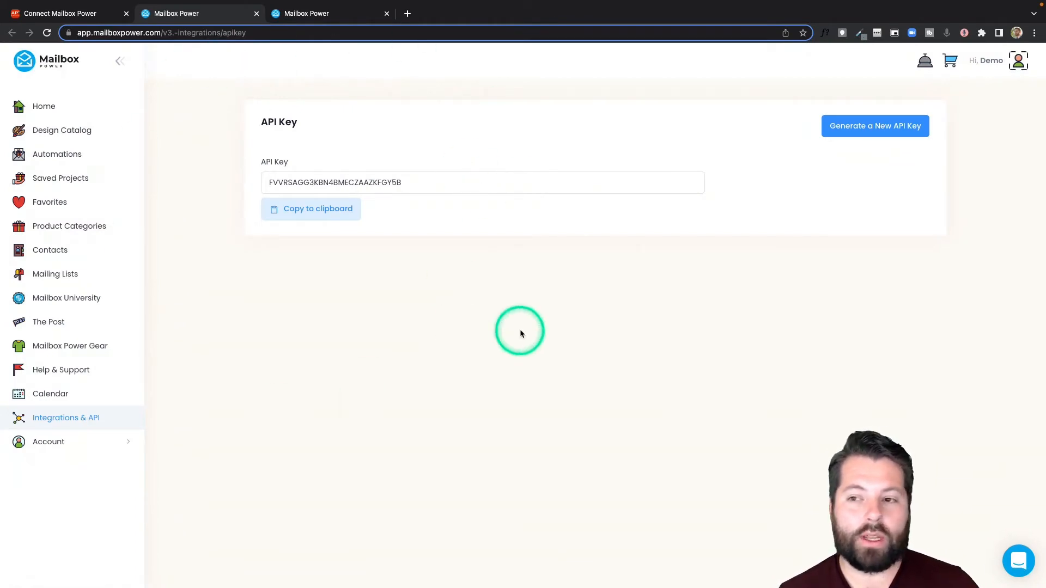
{"action": "left_click", "coordinate": [310, 219]}
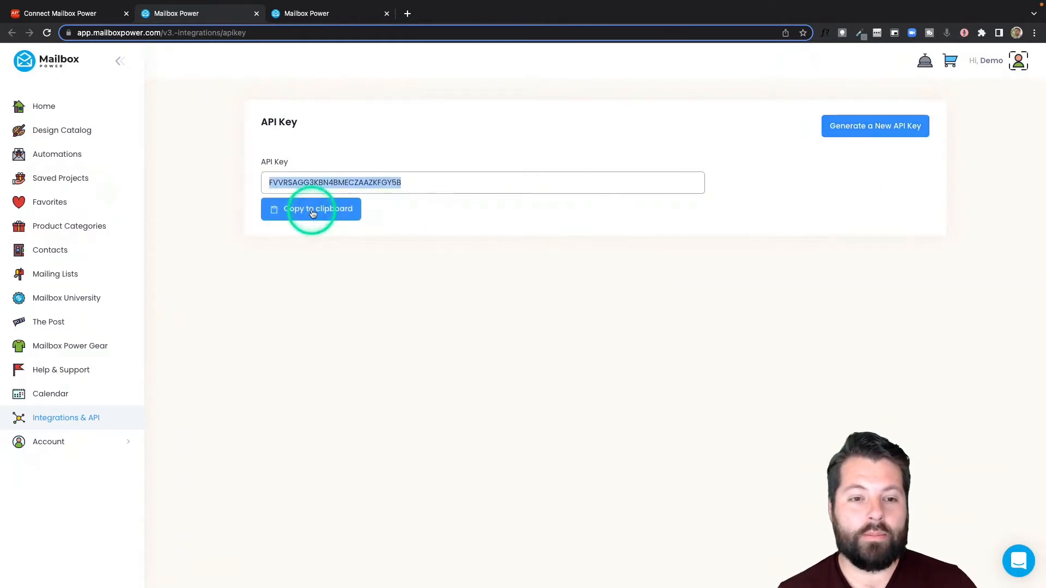
{"action": "left_click", "coordinate": [73, 14]}
{"action": "left_click", "coordinate": [458, 391]}
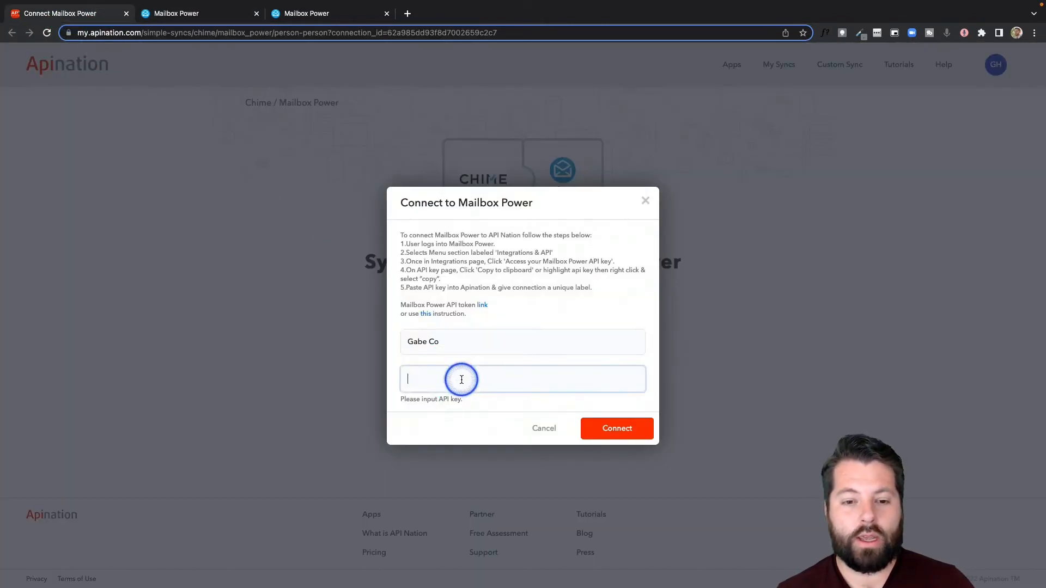
{"action": "key", "text": "super+v"}
{"action": "left_click", "coordinate": [615, 426]}
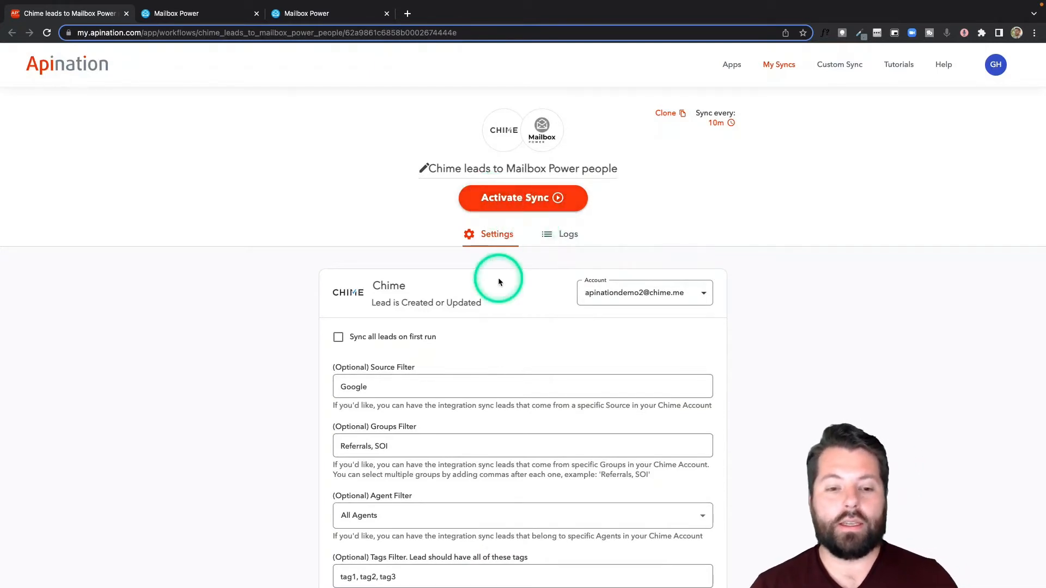
- Try the option to sync all Chime leads on first run and switch it back off
{"action": "scroll", "coordinate": [498, 277], "scroll_direction": "down", "scroll_amount": 2}
{"action": "scroll", "coordinate": [498, 282], "scroll_direction": "down", "scroll_amount": 3}
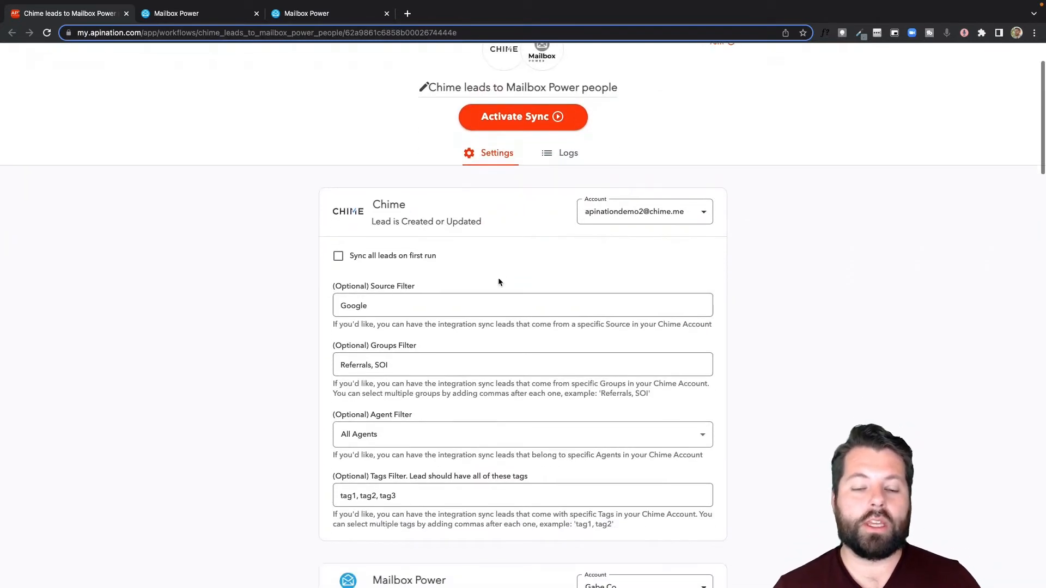
{"action": "scroll", "coordinate": [498, 279], "scroll_direction": "down", "scroll_amount": 1}
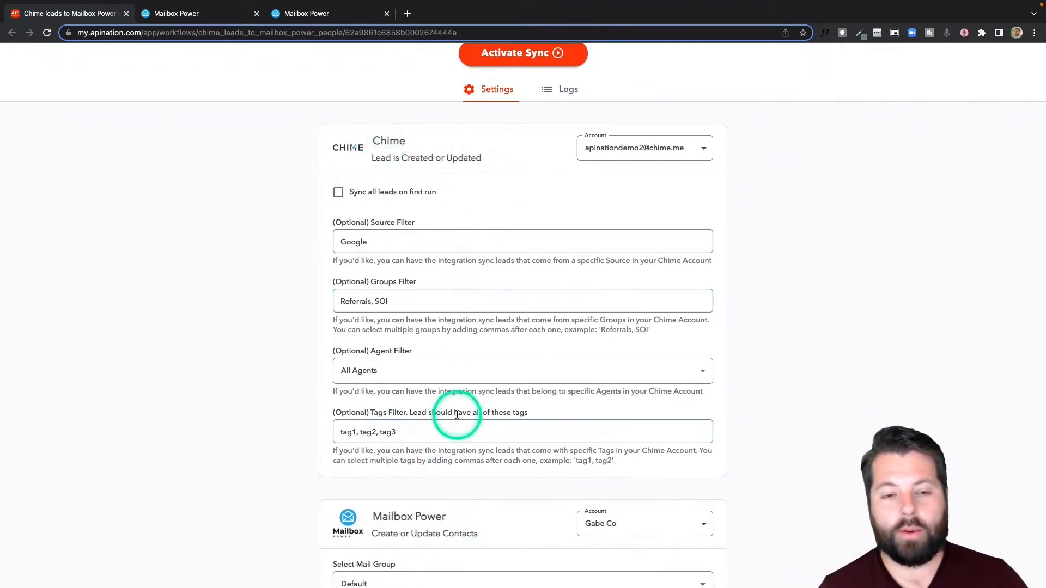
{"action": "left_click", "coordinate": [338, 193]}
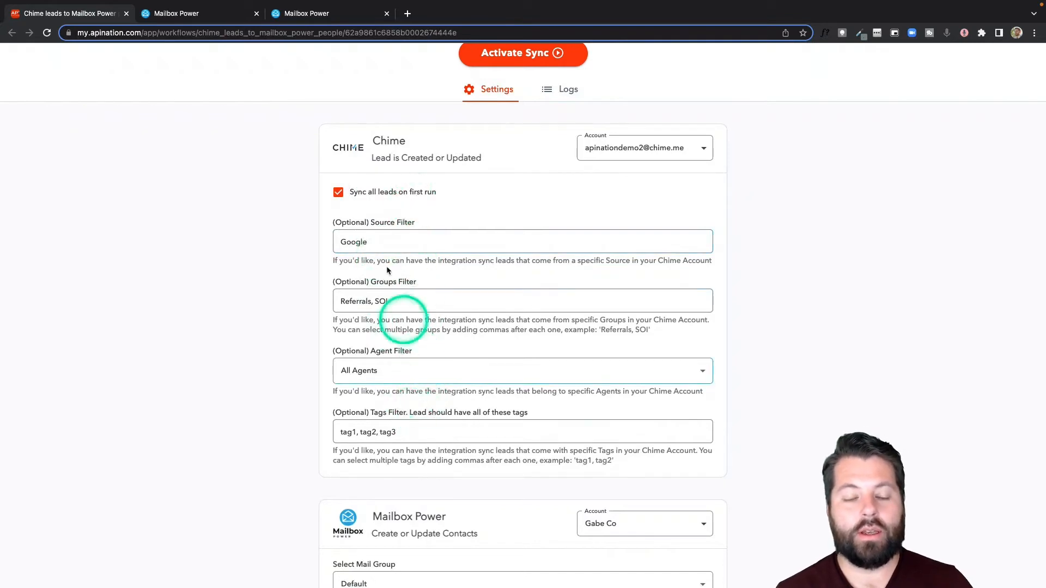
{"action": "left_click", "coordinate": [339, 193]}
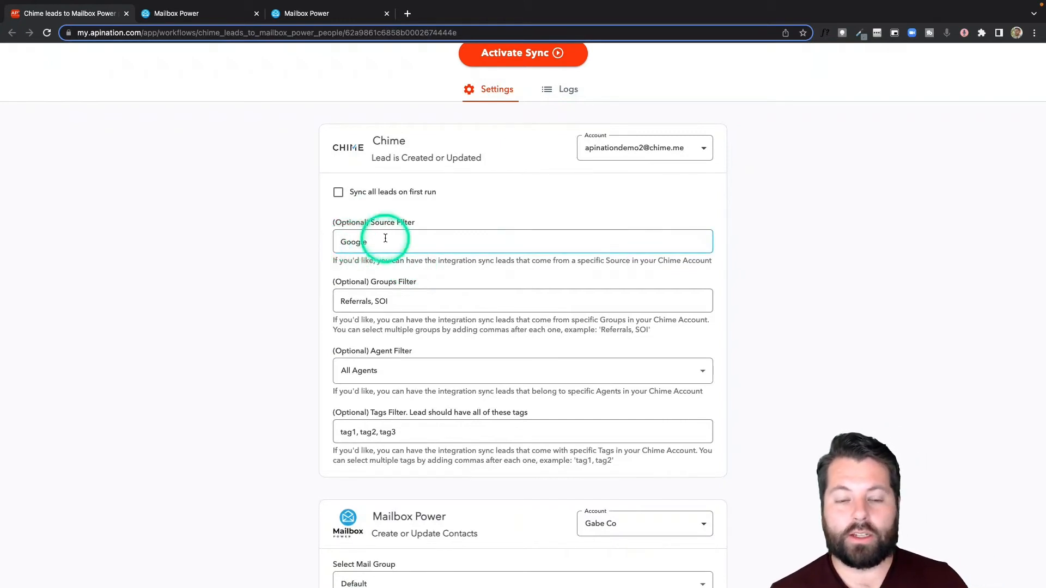
- Try the tags filter for Chime leads with the tag mailboxpower and clear it again
{"action": "left_click", "coordinate": [344, 305]}
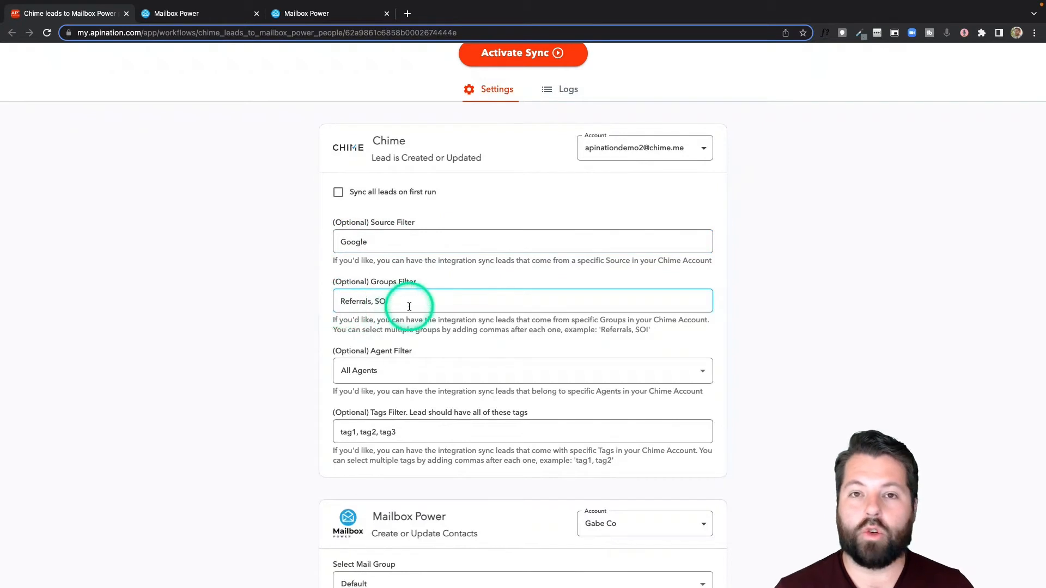
{"action": "left_click", "coordinate": [382, 370]}
{"action": "left_click", "coordinate": [309, 379]}
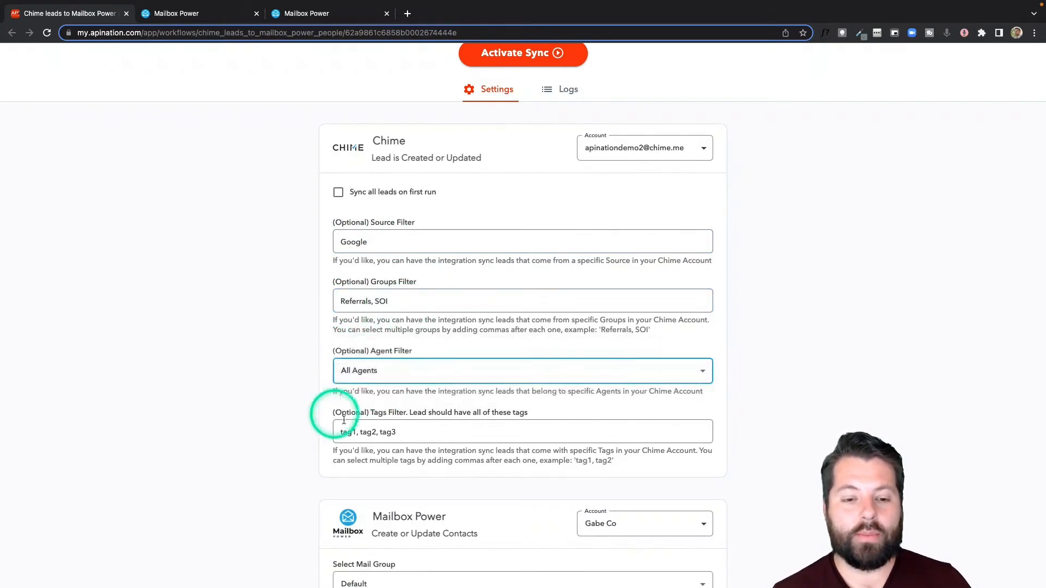
{"action": "left_click", "coordinate": [389, 437]}
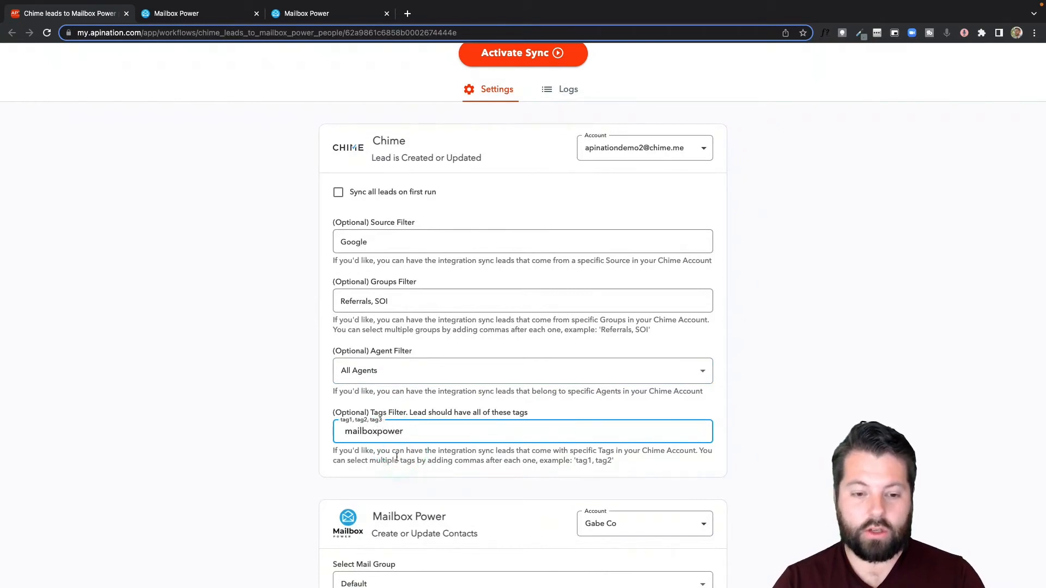
{"action": "type", "text": "mailboxpower"}
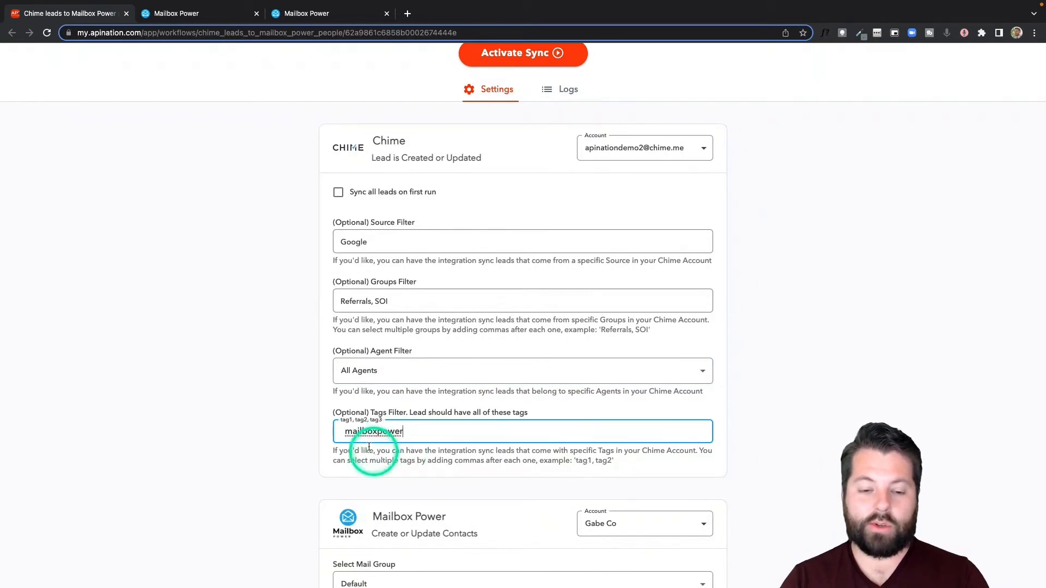
{"action": "double_click", "coordinate": [450, 437]}
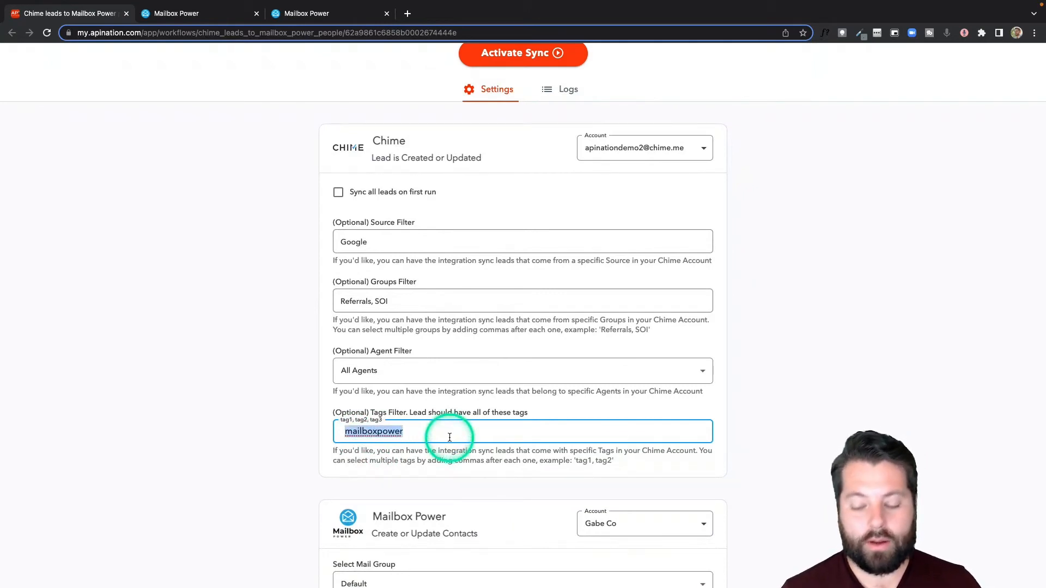
{"action": "key", "text": "BackSpace"}
{"action": "left_click", "coordinate": [299, 576]}
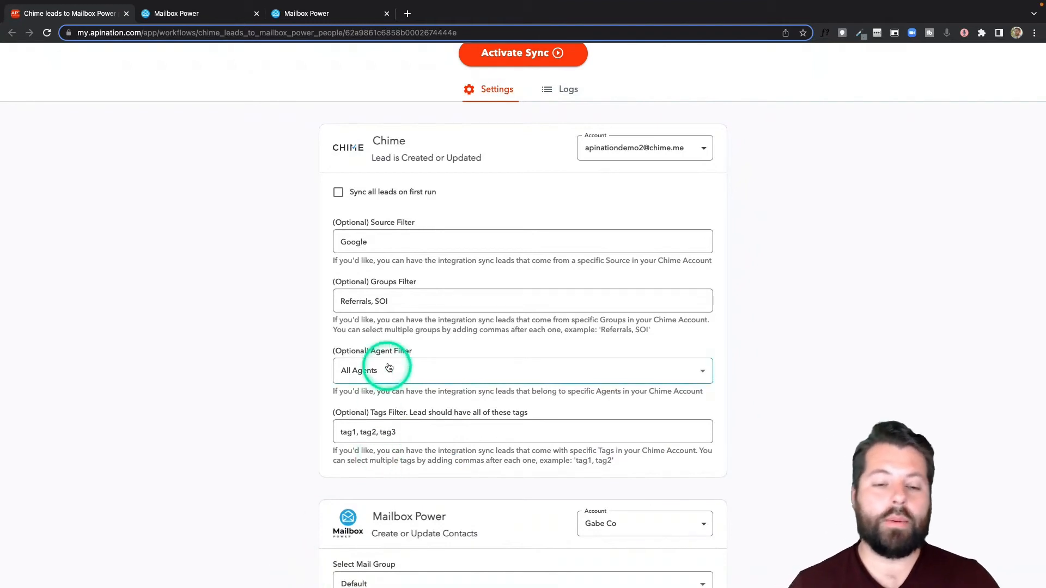
- Set the Groups Filter for Chime leads to FSBO
{"action": "left_click", "coordinate": [388, 299]}
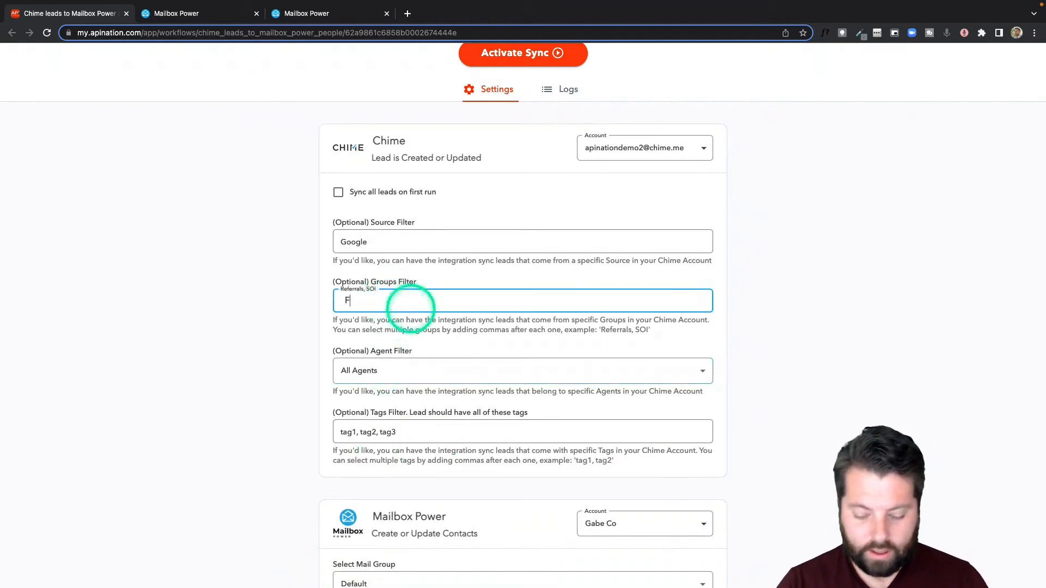
{"action": "left_click", "coordinate": [310, 334]}
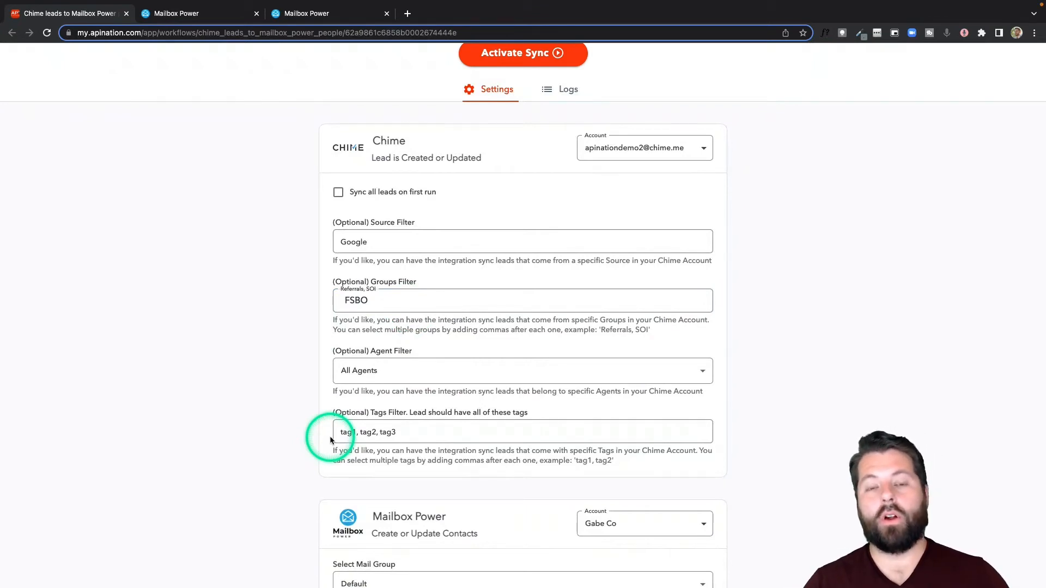
- Set the Mailbox Power mail group to a new folder named FSBO
{"action": "scroll", "coordinate": [330, 440], "scroll_direction": "down", "scroll_amount": 1}
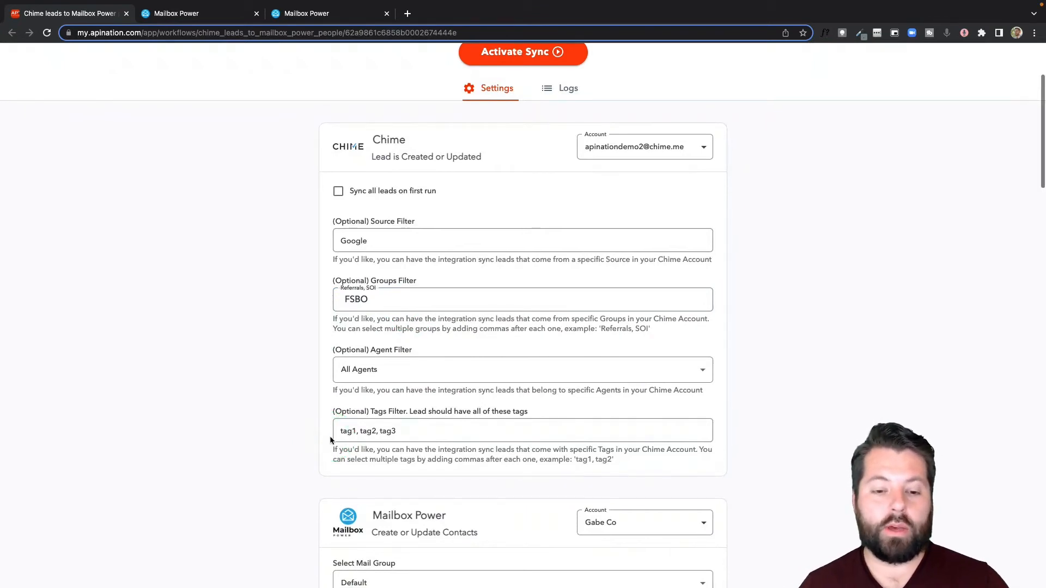
{"action": "scroll", "coordinate": [289, 465], "scroll_direction": "down", "scroll_amount": 1}
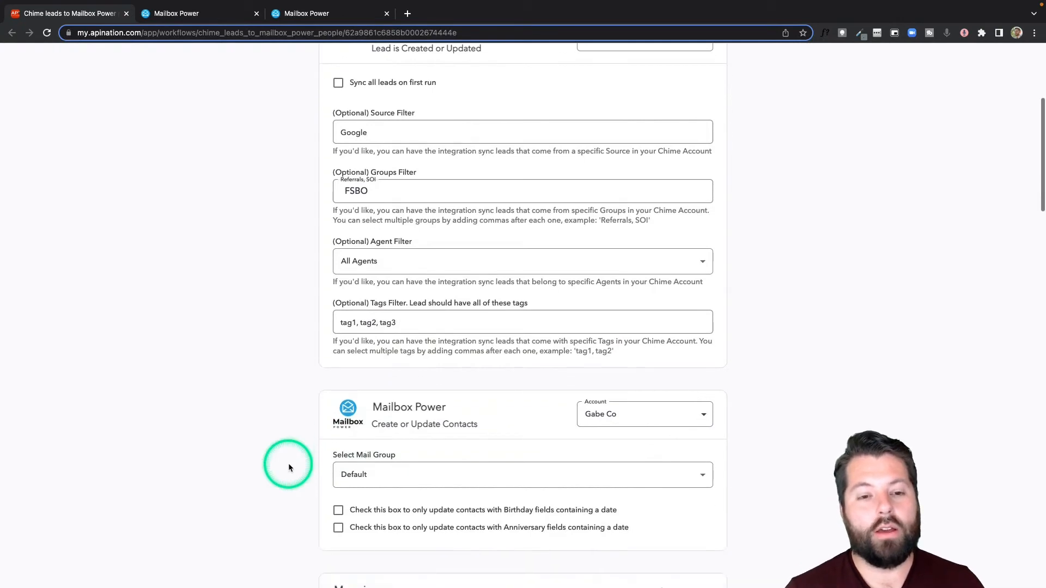
{"action": "scroll", "coordinate": [289, 465], "scroll_direction": "down", "scroll_amount": 1}
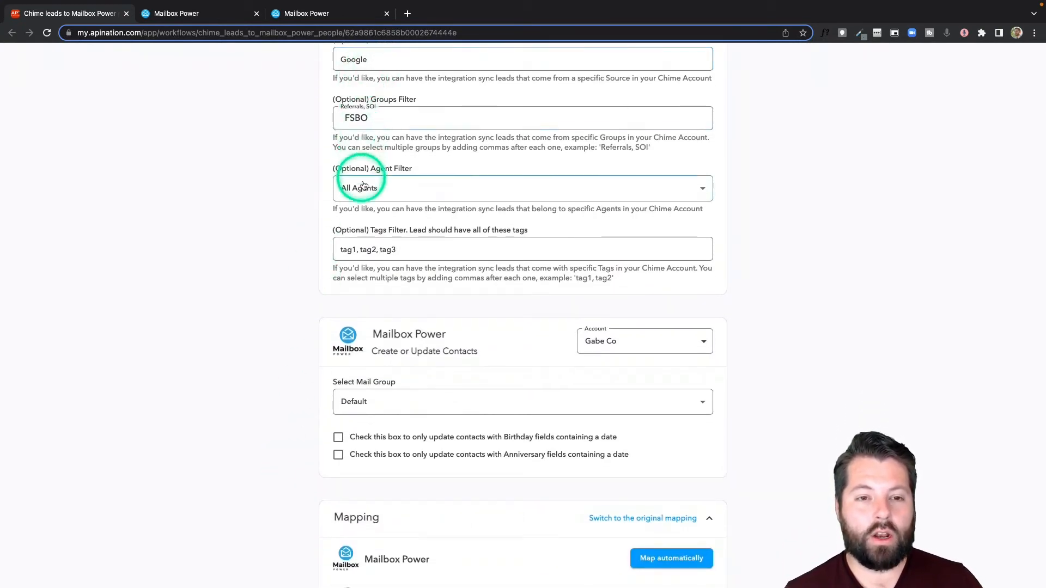
{"action": "scroll", "coordinate": [301, 344], "scroll_direction": "down", "scroll_amount": 2}
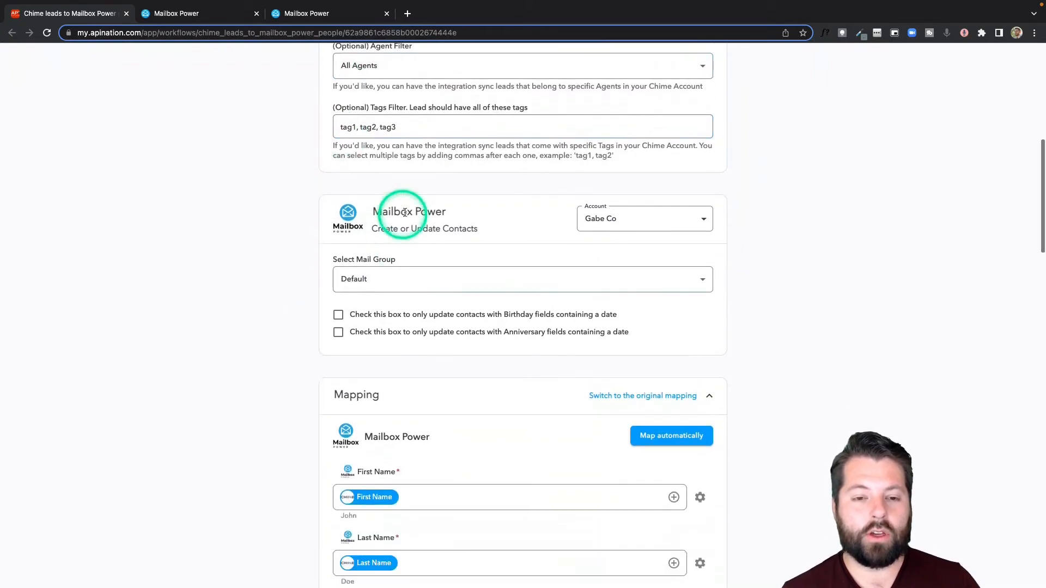
{"action": "left_click", "coordinate": [438, 287]}
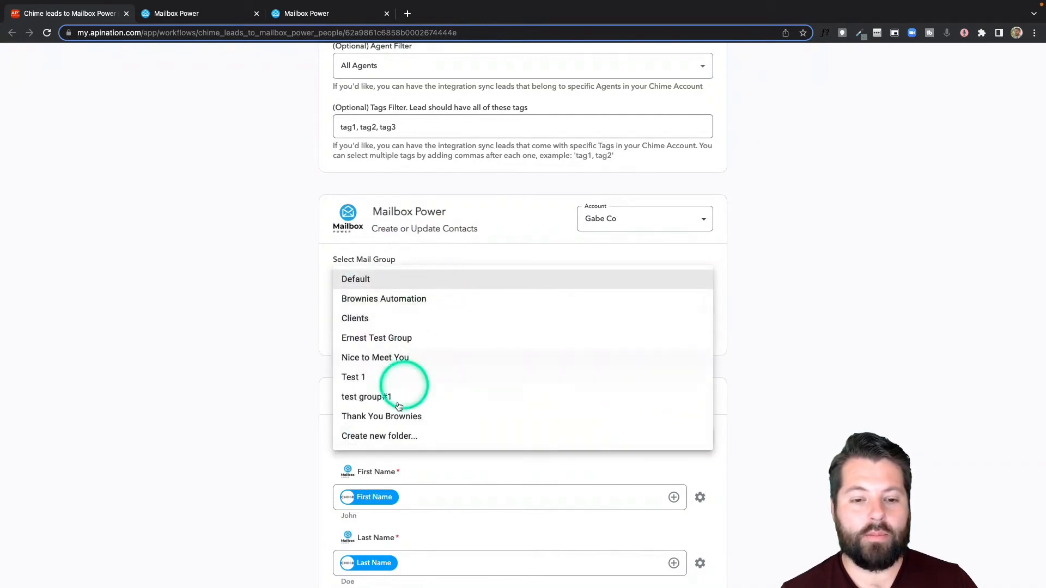
{"action": "left_click", "coordinate": [384, 439]}
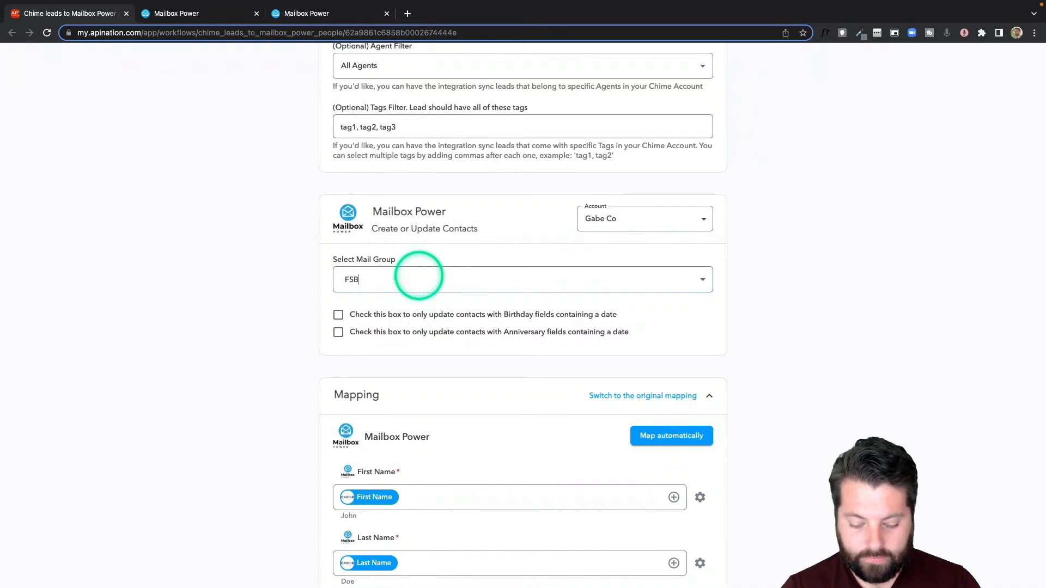
{"action": "left_click", "coordinate": [285, 300]}
{"action": "scroll", "coordinate": [285, 299], "scroll_direction": "up", "scroll_amount": 4}
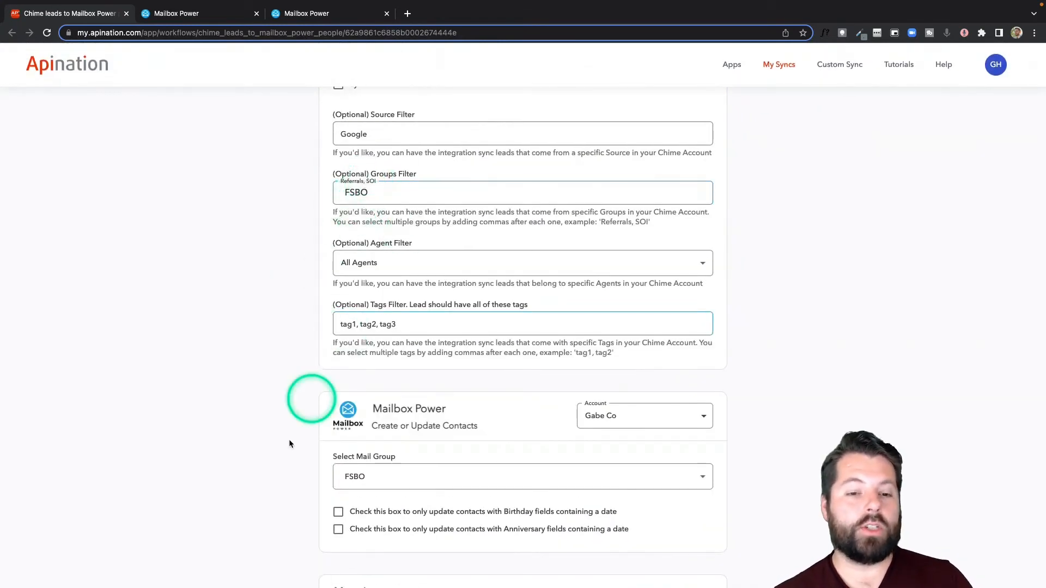
{"action": "scroll", "coordinate": [286, 446], "scroll_direction": "down", "scroll_amount": 3}
{"action": "scroll", "coordinate": [285, 446], "scroll_direction": "down", "scroll_amount": 1}
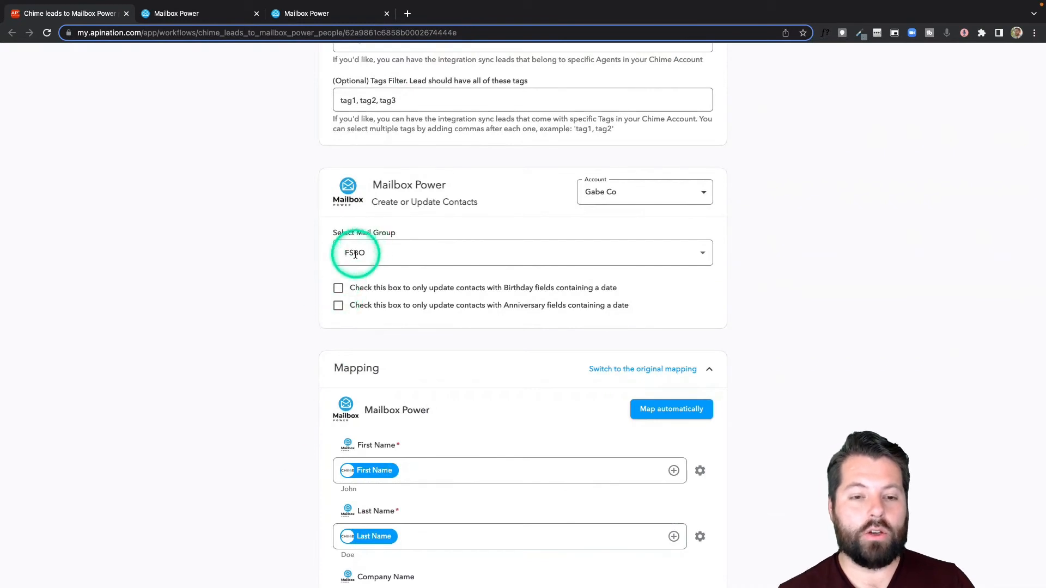
- Turn on the Mailbox Power option to only update contacts with Birthday fields containing a date
{"action": "scroll", "coordinate": [316, 312], "scroll_direction": "down", "scroll_amount": 1}
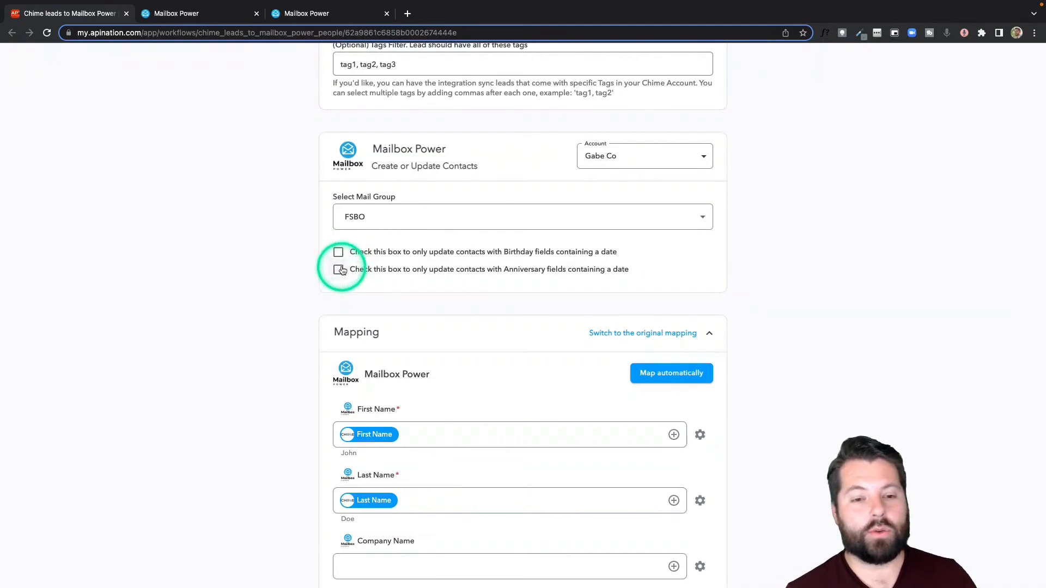
{"action": "left_click", "coordinate": [339, 252]}
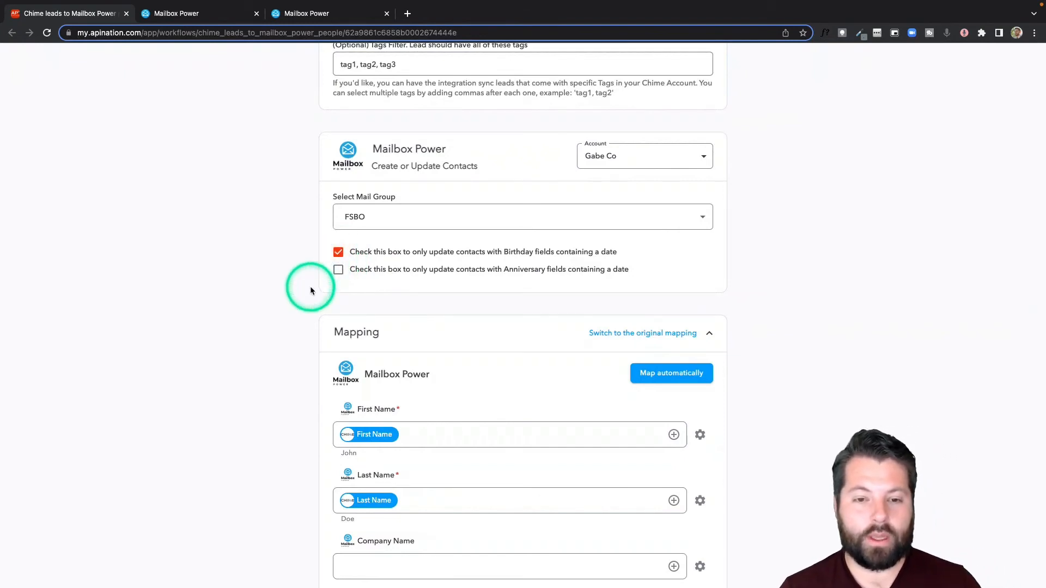
- Review the mapping of Chime lead fields to Mailbox Power contact fields, from the names and contact details through the mailing address
{"action": "scroll", "coordinate": [310, 291], "scroll_direction": "down", "scroll_amount": 5}
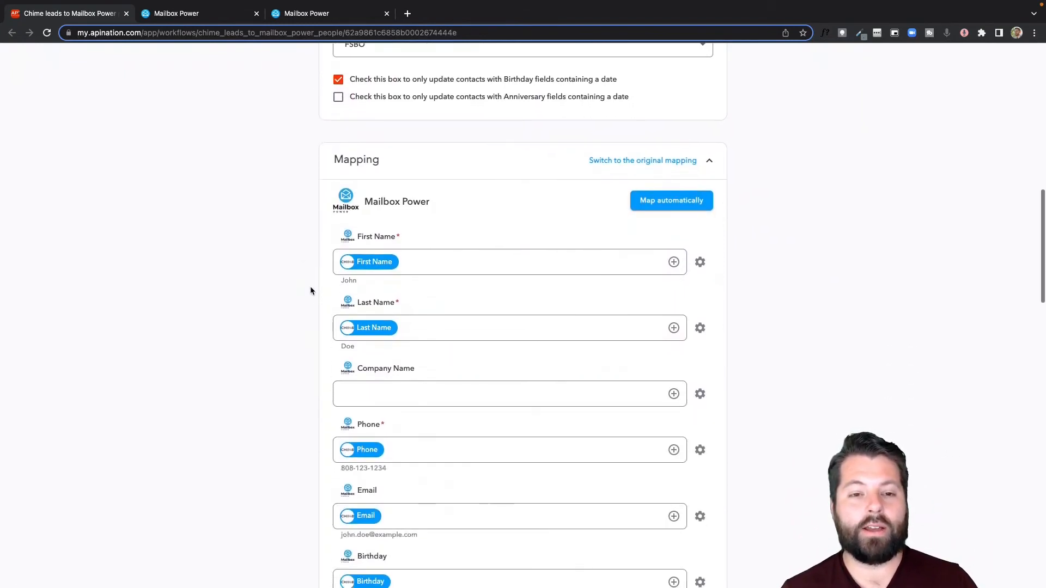
{"action": "scroll", "coordinate": [319, 278], "scroll_direction": "down", "scroll_amount": 1}
{"action": "left_click", "coordinate": [365, 248]}
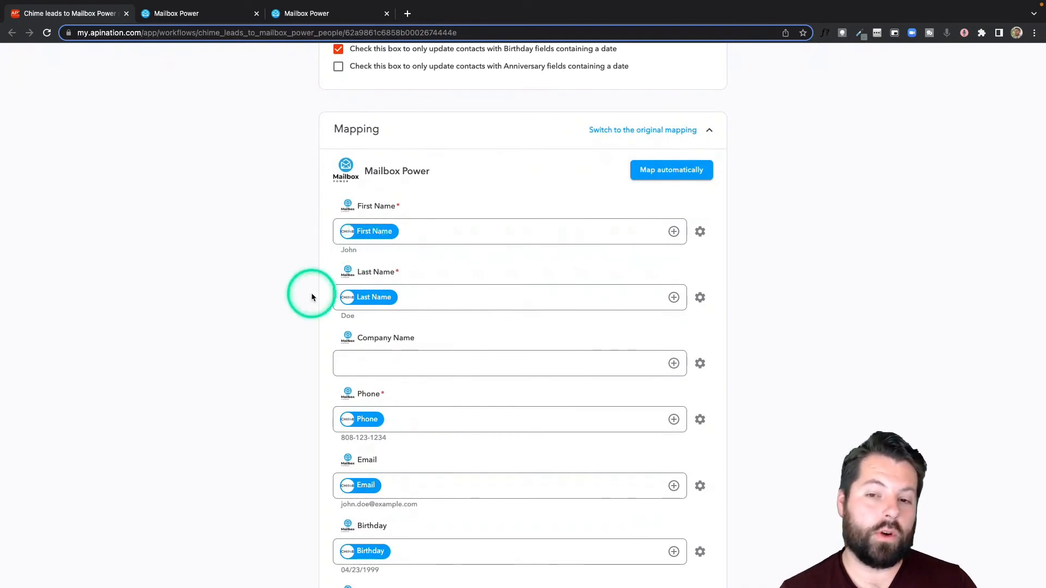
{"action": "scroll", "coordinate": [312, 297], "scroll_direction": "down", "scroll_amount": 3}
{"action": "left_click", "coordinate": [364, 266]}
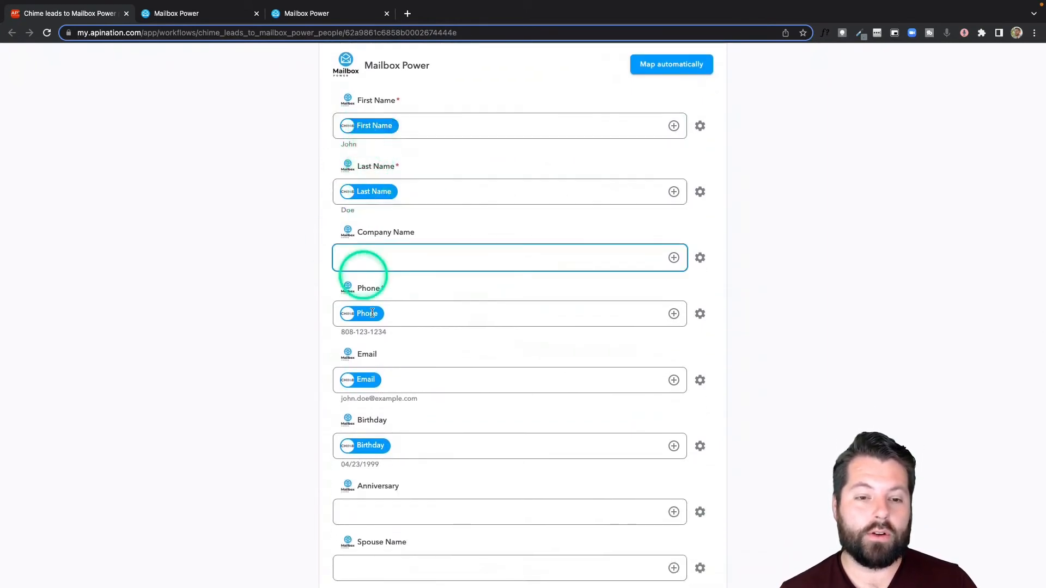
{"action": "left_click", "coordinate": [360, 447]}
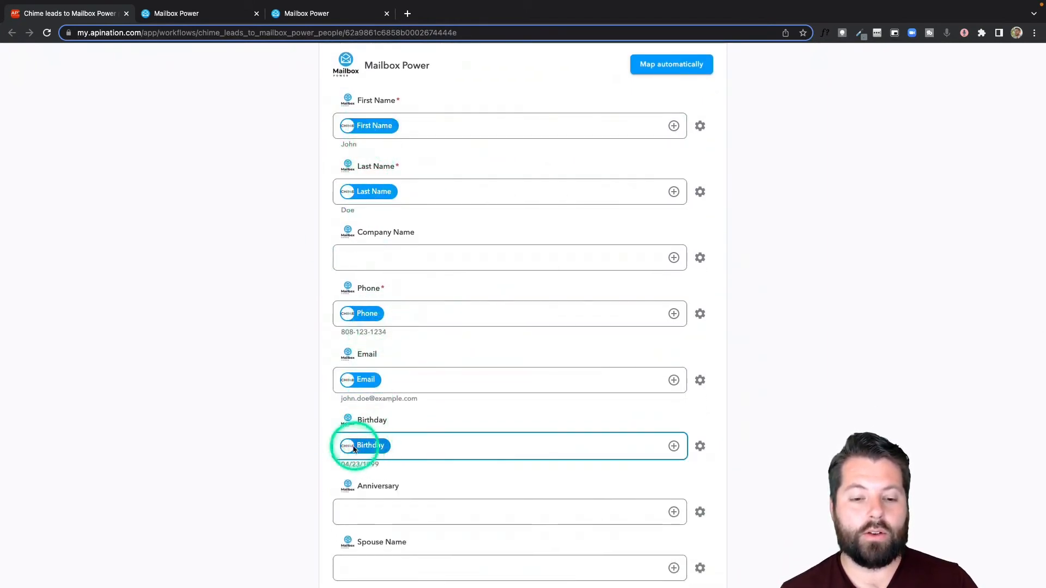
{"action": "left_click", "coordinate": [336, 511]}
{"action": "scroll", "coordinate": [335, 510], "scroll_direction": "down", "scroll_amount": 3}
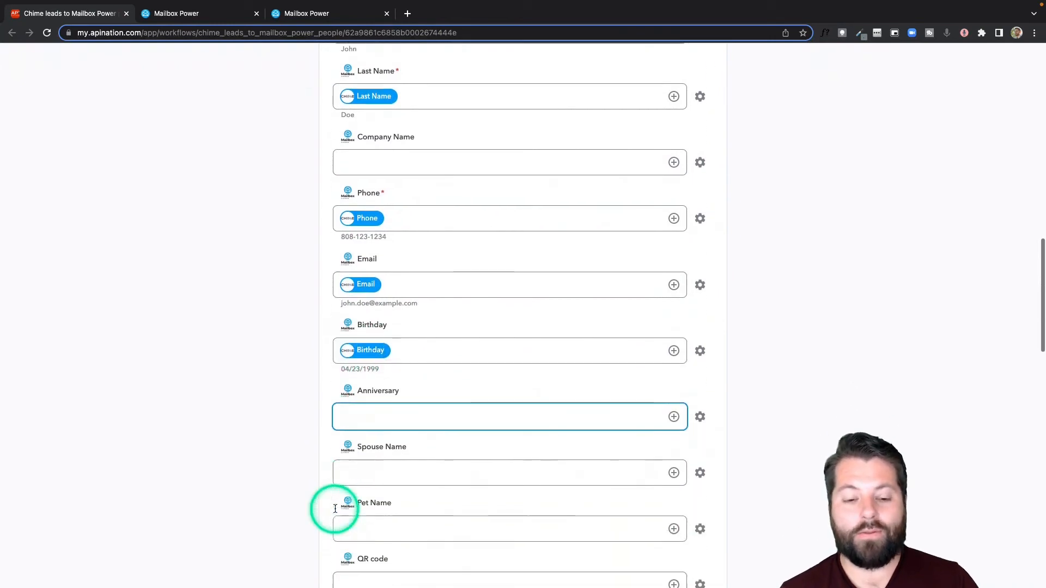
{"action": "left_click", "coordinate": [335, 511]}
{"action": "scroll", "coordinate": [335, 511], "scroll_direction": "down", "scroll_amount": 3}
{"action": "left_click", "coordinate": [335, 510]}
{"action": "scroll", "coordinate": [335, 511], "scroll_direction": "down", "scroll_amount": 3}
{"action": "left_click", "coordinate": [335, 511]}
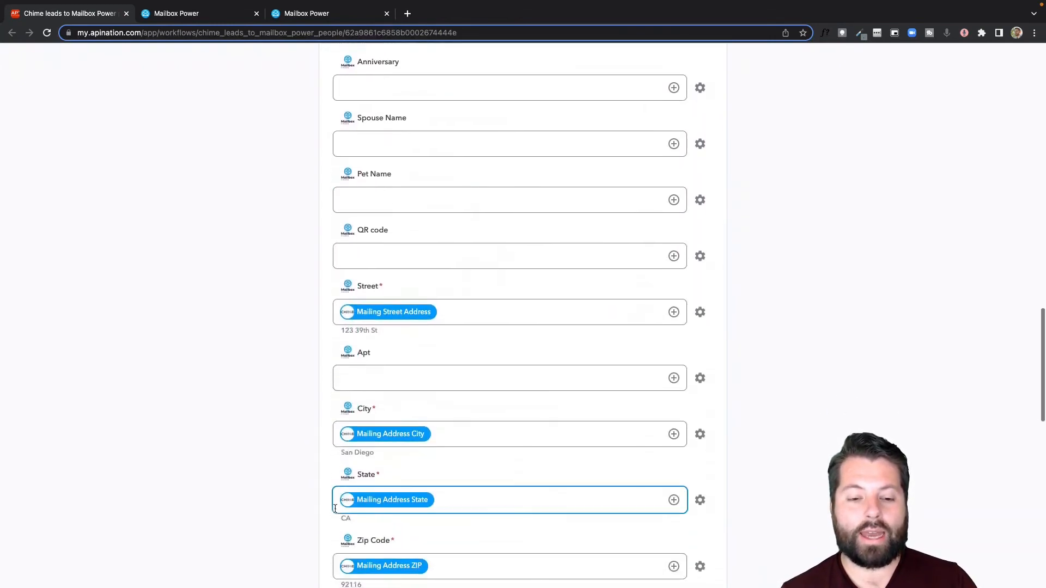
{"action": "scroll", "coordinate": [335, 510], "scroll_direction": "down", "scroll_amount": 4}
{"action": "scroll", "coordinate": [335, 508], "scroll_direction": "down", "scroll_amount": 1}
{"action": "scroll", "coordinate": [335, 510], "scroll_direction": "up", "scroll_amount": 5}
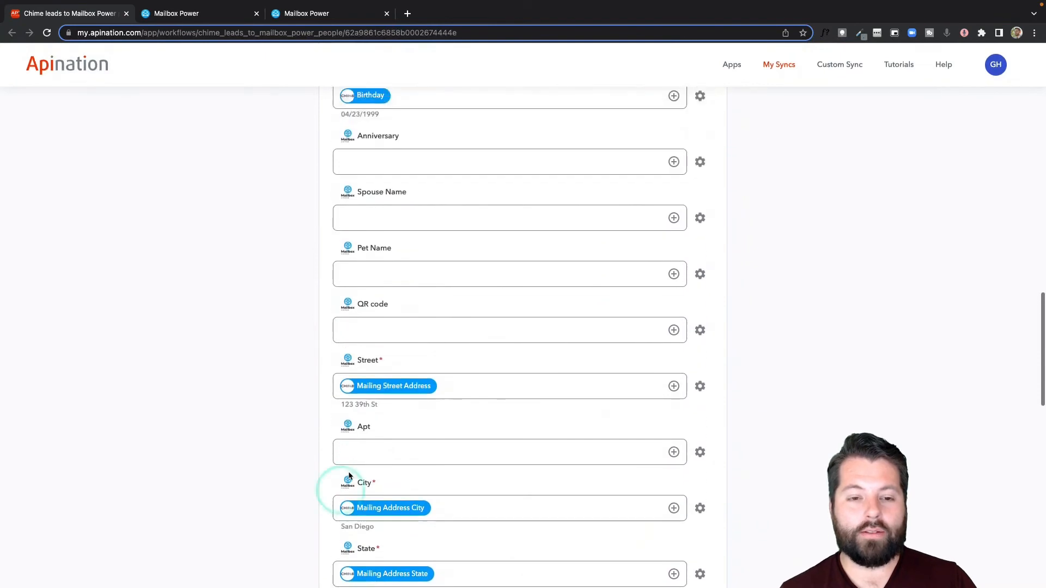
{"action": "scroll", "coordinate": [389, 429], "scroll_direction": "up", "scroll_amount": 5}
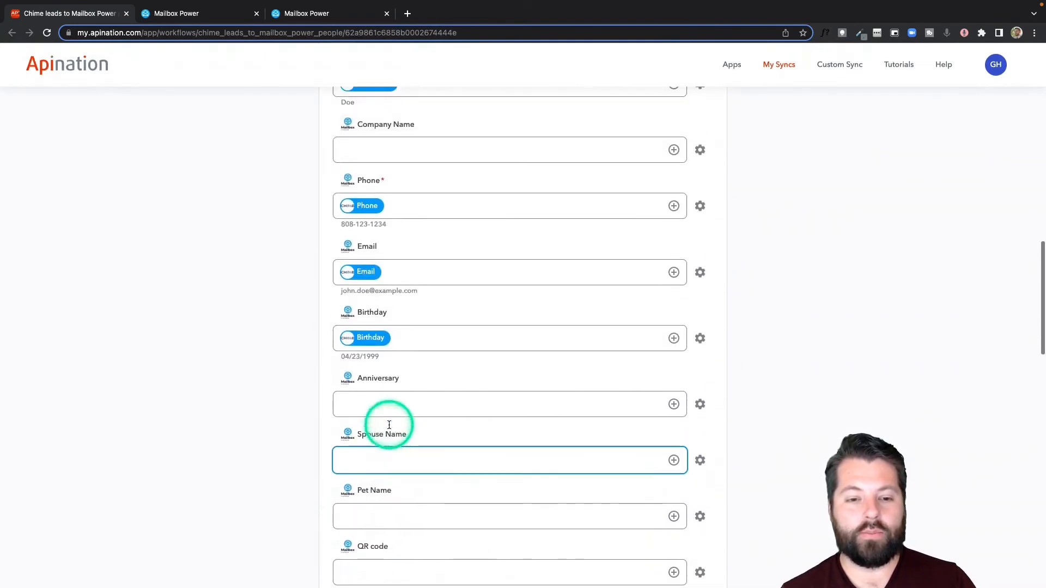
{"action": "scroll", "coordinate": [389, 429], "scroll_direction": "up", "scroll_amount": 3}
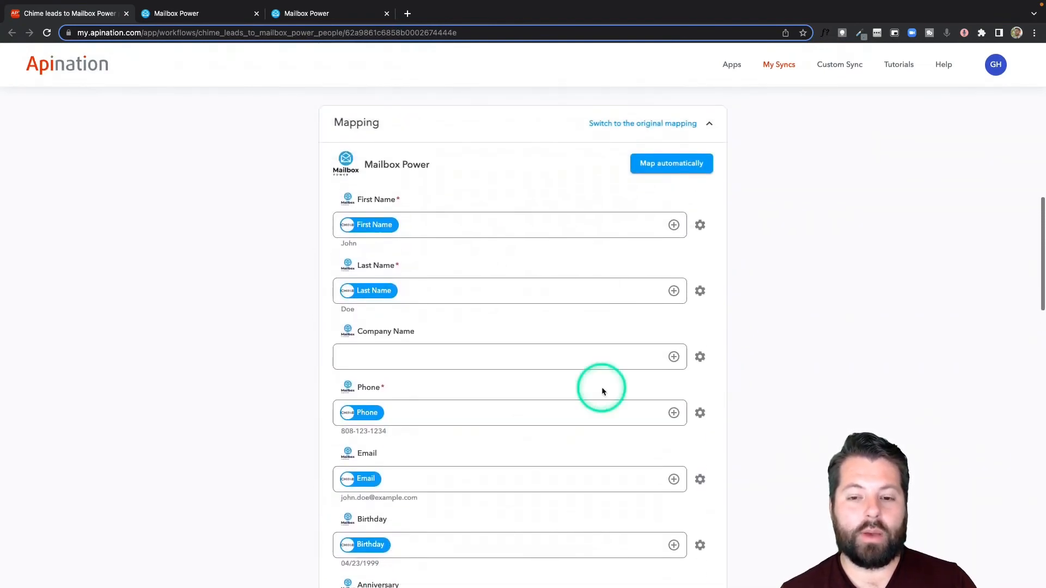
{"action": "left_click", "coordinate": [644, 354]}
{"action": "scroll", "coordinate": [642, 381], "scroll_direction": "down", "scroll_amount": 5}
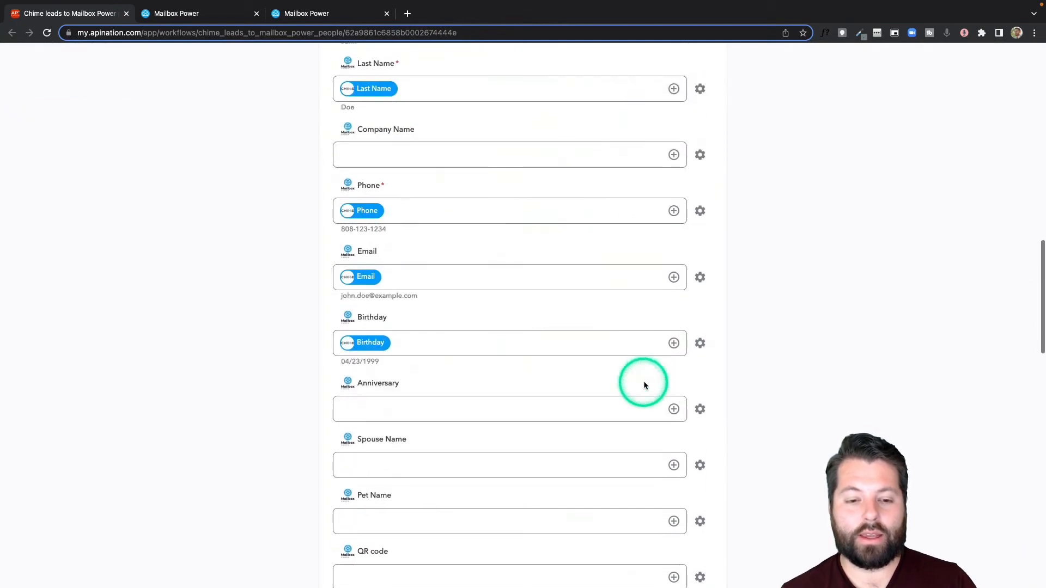
{"action": "scroll", "coordinate": [306, 456], "scroll_direction": "up", "scroll_amount": 7}
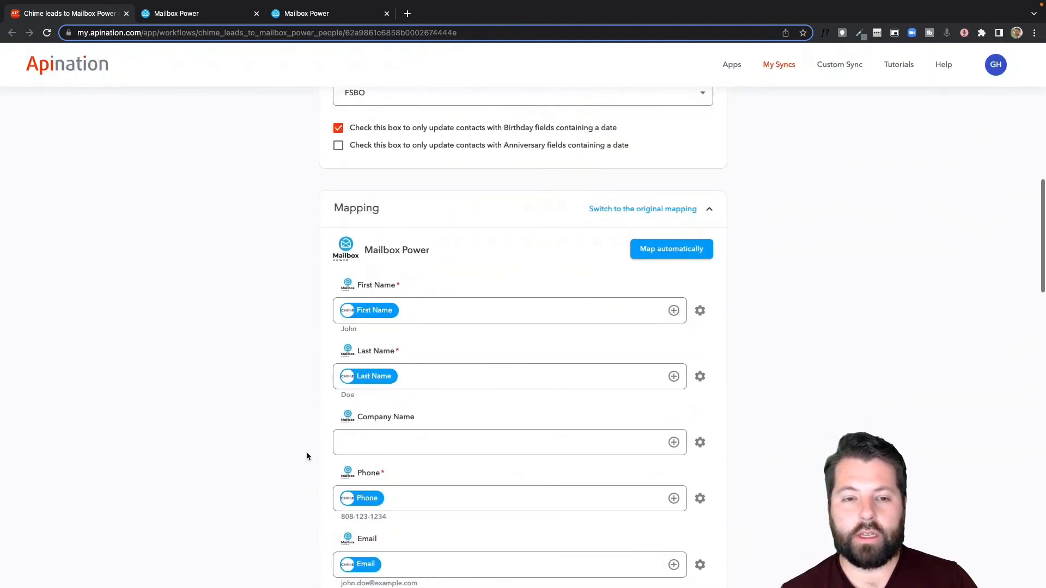
- Activate the Chime leads to Mailbox Power people sync and view its logs
{"action": "scroll", "coordinate": [306, 457], "scroll_direction": "up", "scroll_amount": 10}
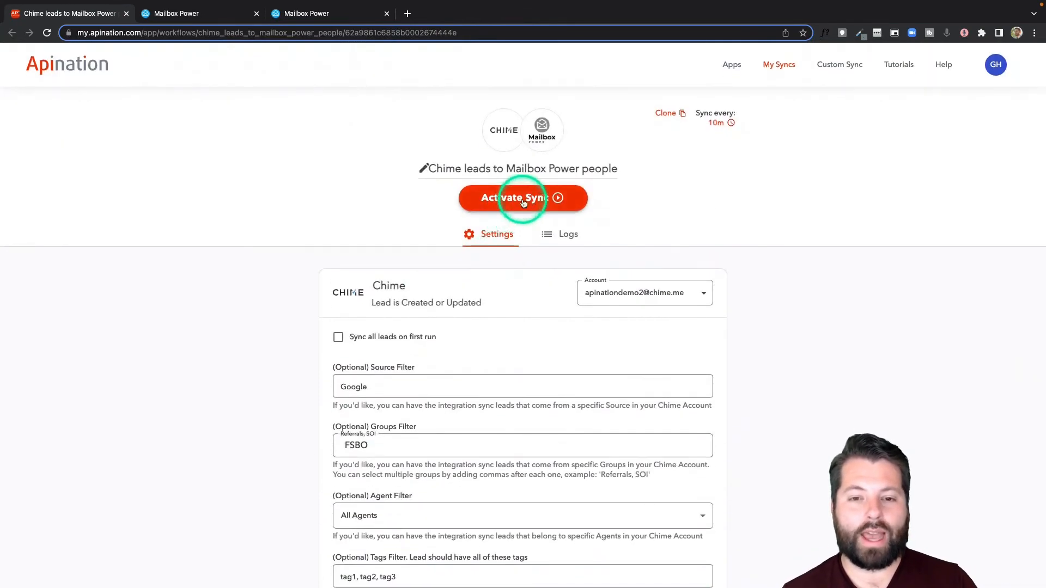
{"action": "left_click", "coordinate": [524, 203]}
{"action": "left_click", "coordinate": [565, 243]}
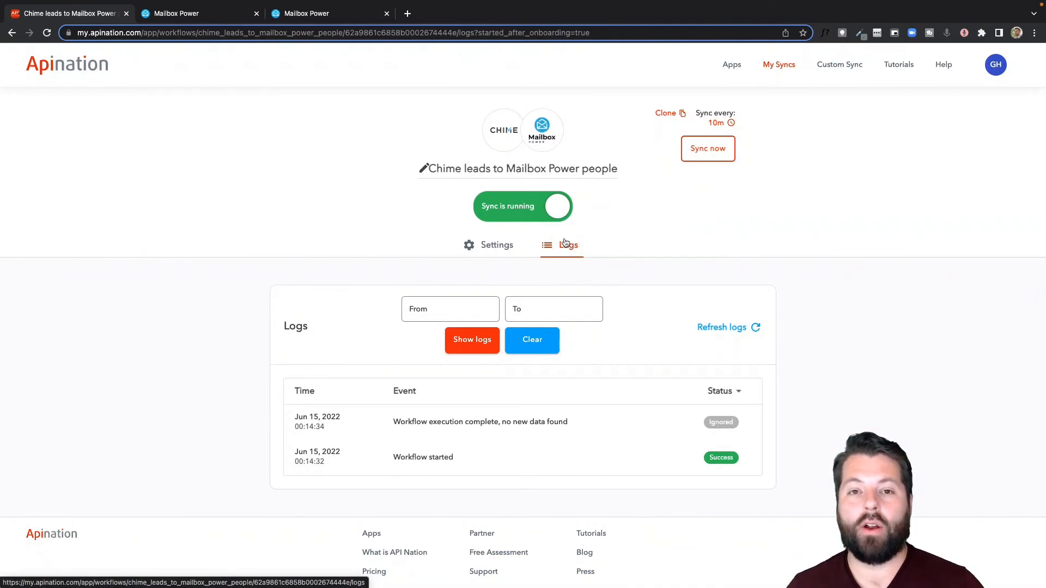
{"action": "left_click", "coordinate": [334, 240]}
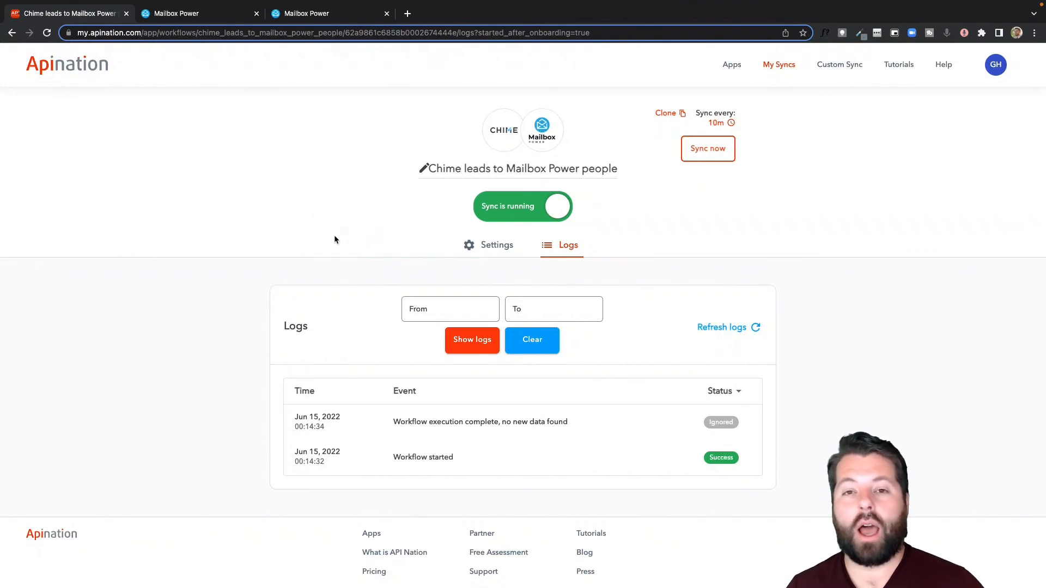